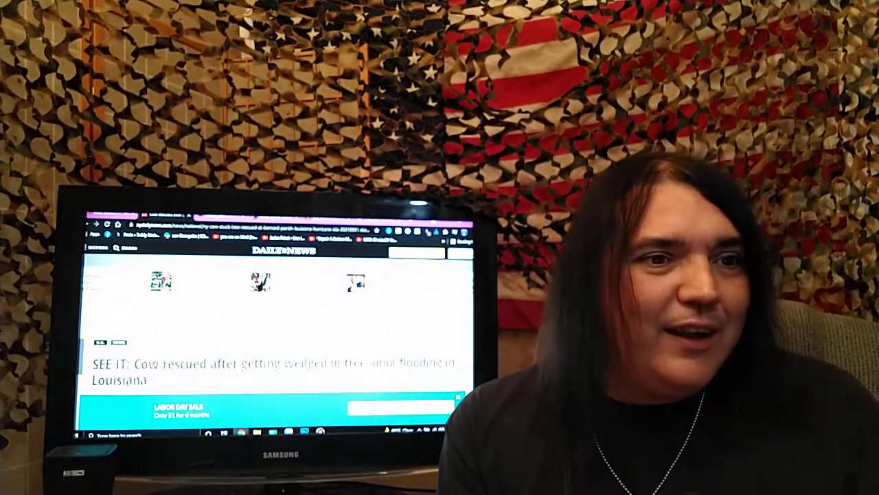
scroll(274, 330, down, 1)
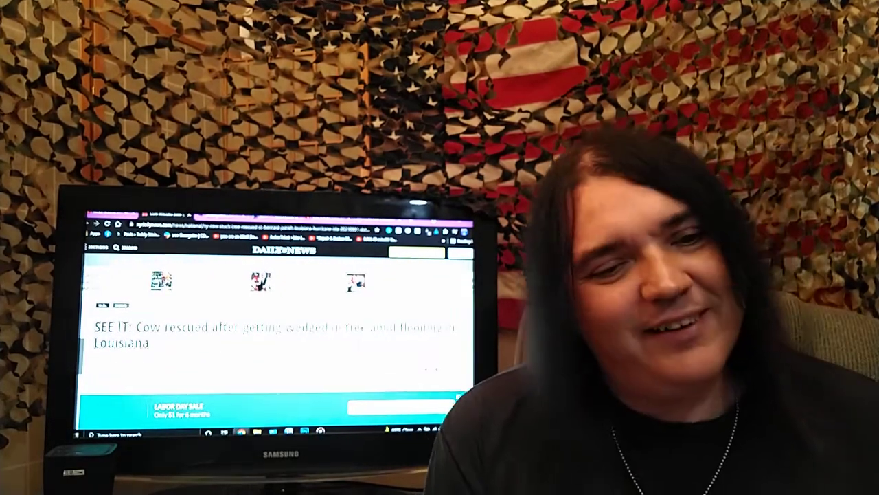
scroll(275, 330, down, 3)
scroll(275, 330, up, 3)
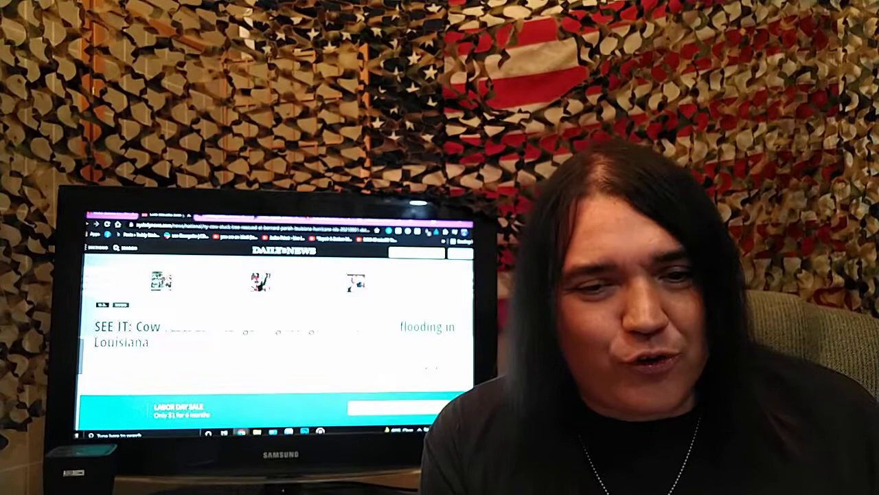
scroll(275, 330, up, 2)
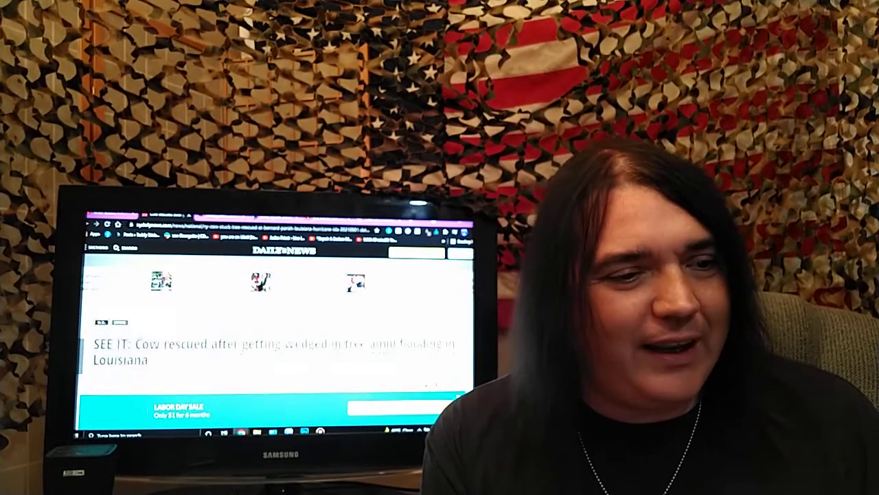
scroll(275, 330, down, 3)
scroll(274, 330, down, 2)
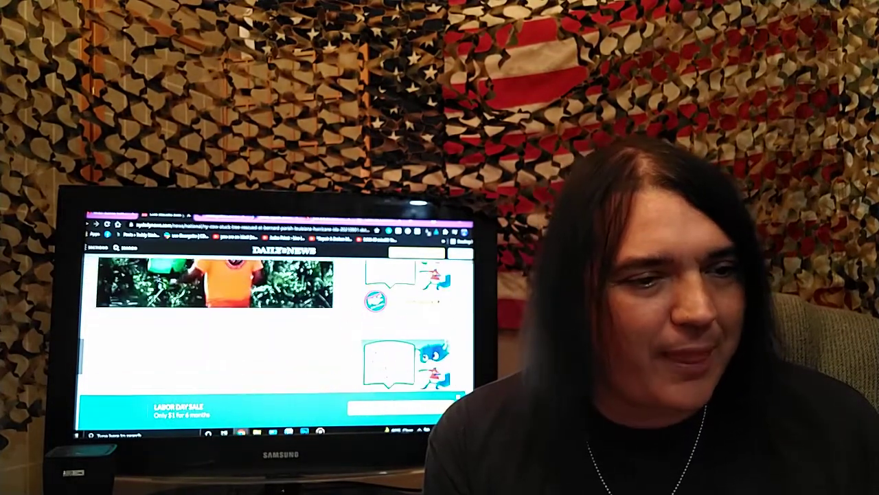
scroll(274, 329, down, 2)
scroll(274, 329, down, 2)
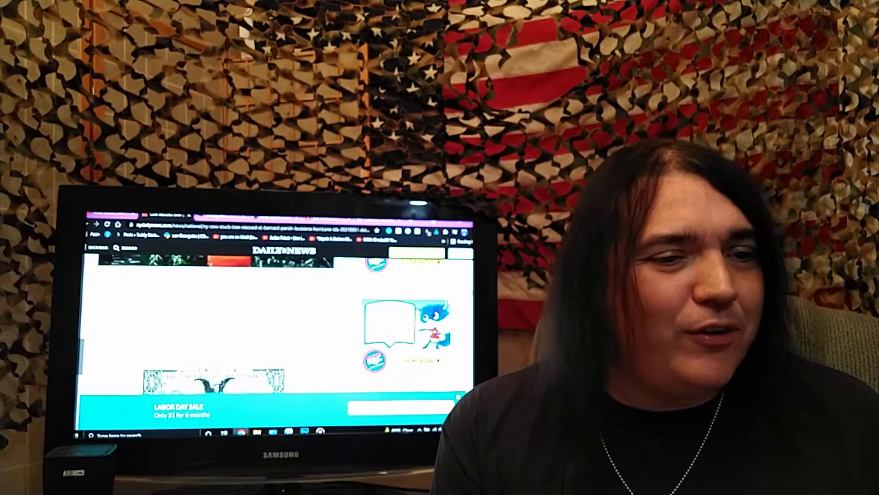
scroll(274, 330, down, 2)
scroll(275, 330, down, 1)
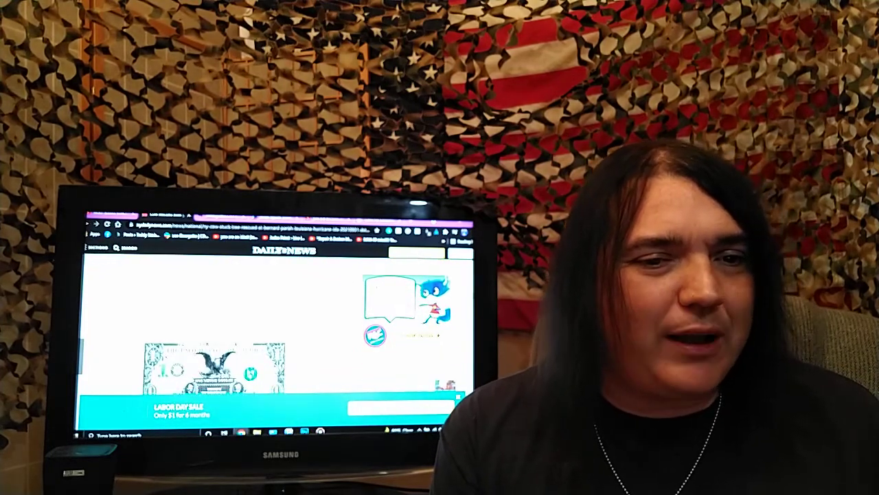
scroll(275, 329, down, 1)
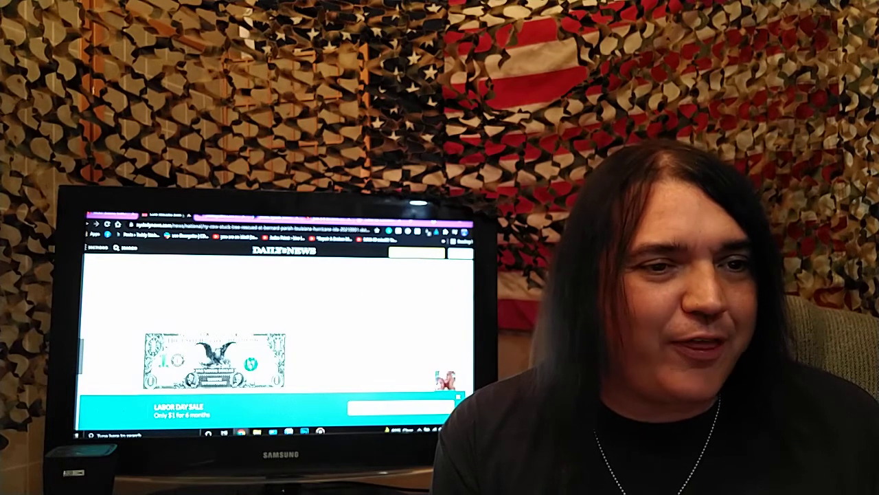
scroll(275, 330, down, 1)
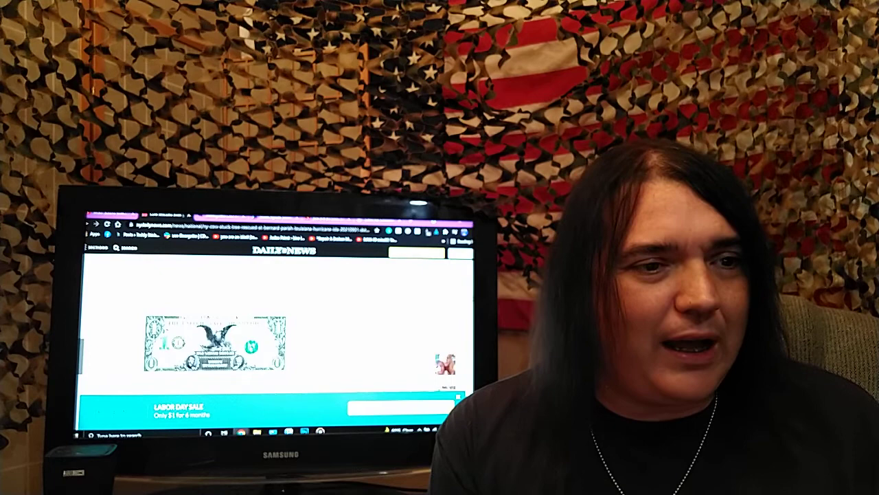
scroll(275, 330, down, 2)
scroll(274, 330, down, 2)
scroll(275, 329, down, 2)
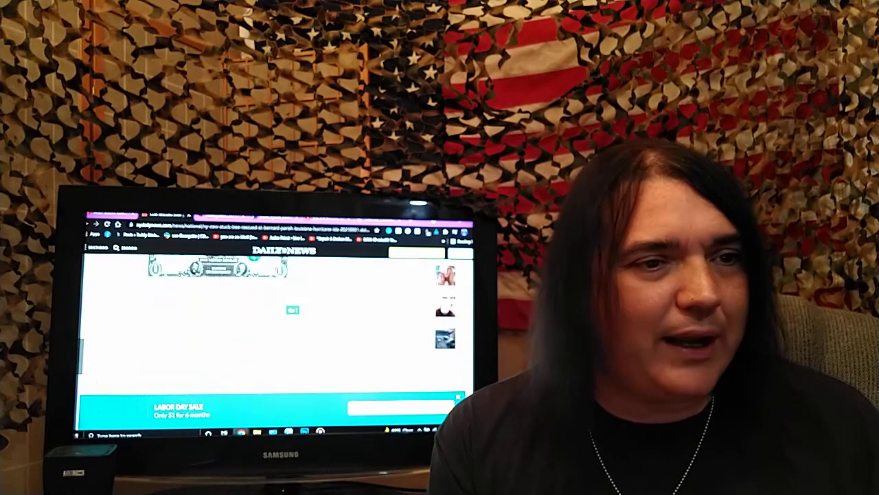
click(110, 216)
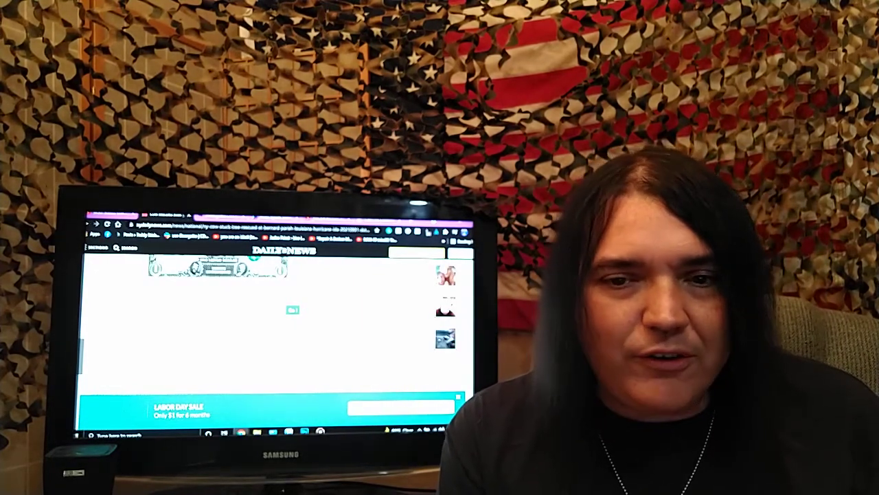
scroll(275, 323, down, 1)
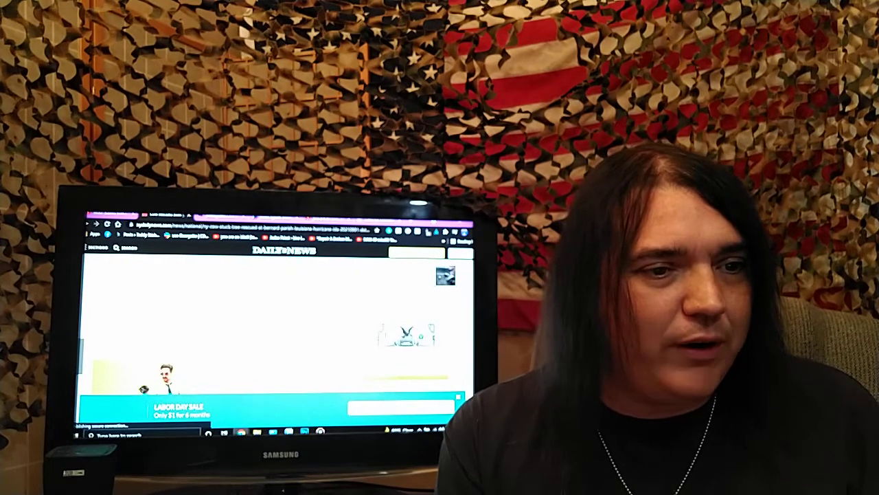
scroll(275, 323, down, 1)
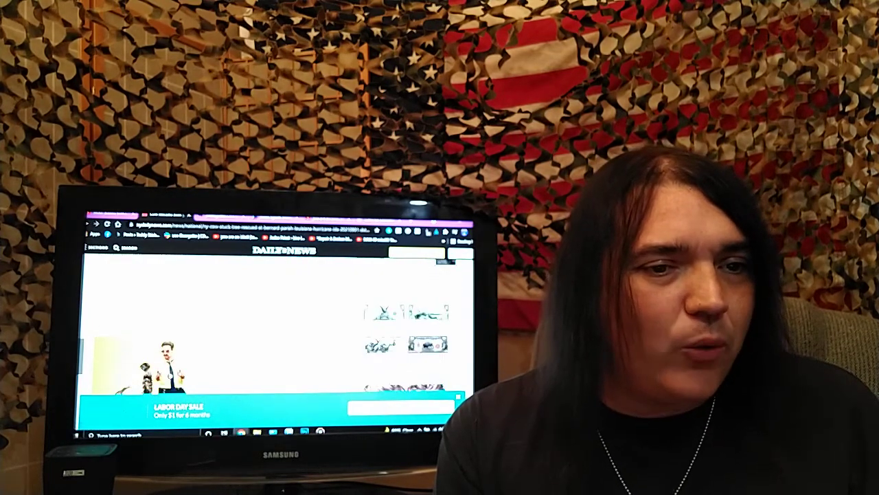
scroll(275, 322, down, 1)
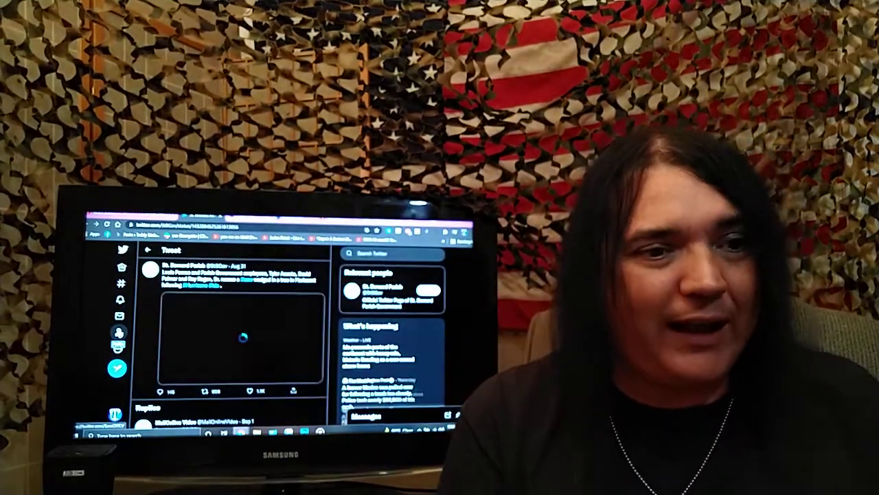
click(206, 360)
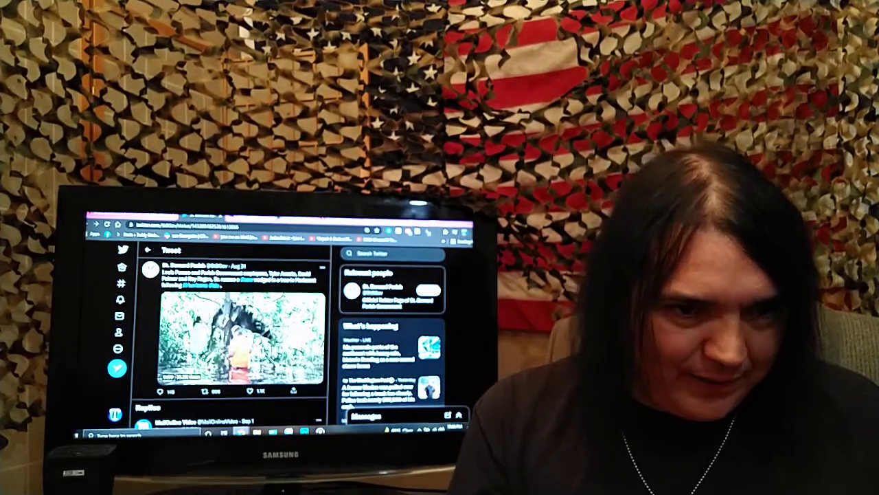